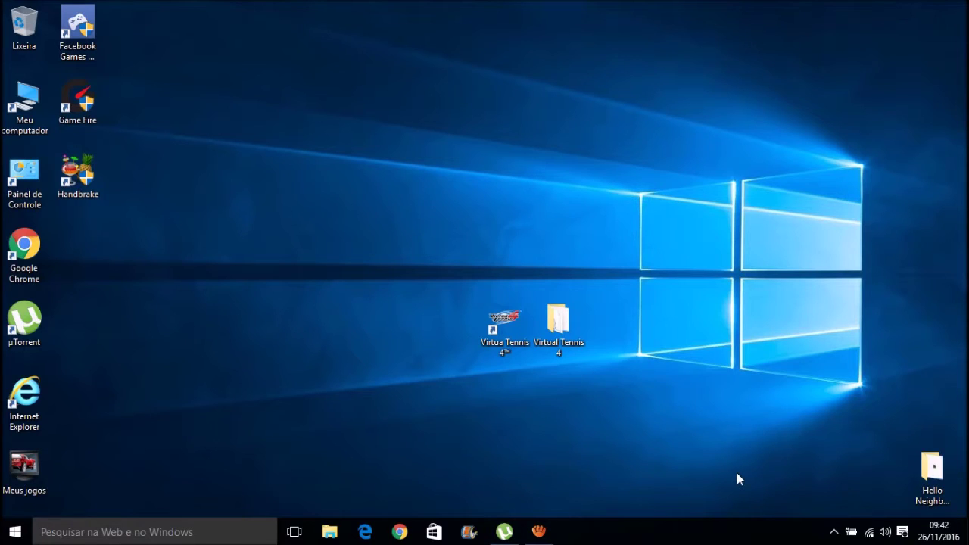
Move the Virtua Tennis 4 shortcut and the Virtual Tennis 4 folder together up and to the left on the desktop.
drag(730, 465, 443, 275)
drag(532, 338, 479, 262)
click(474, 338)
drag(708, 390, 389, 149)
drag(545, 316, 416, 178)
drag(598, 380, 329, 151)
drag(647, 361, 413, 175)
drag(563, 374, 390, 183)
drag(598, 380, 387, 169)
click(538, 352)
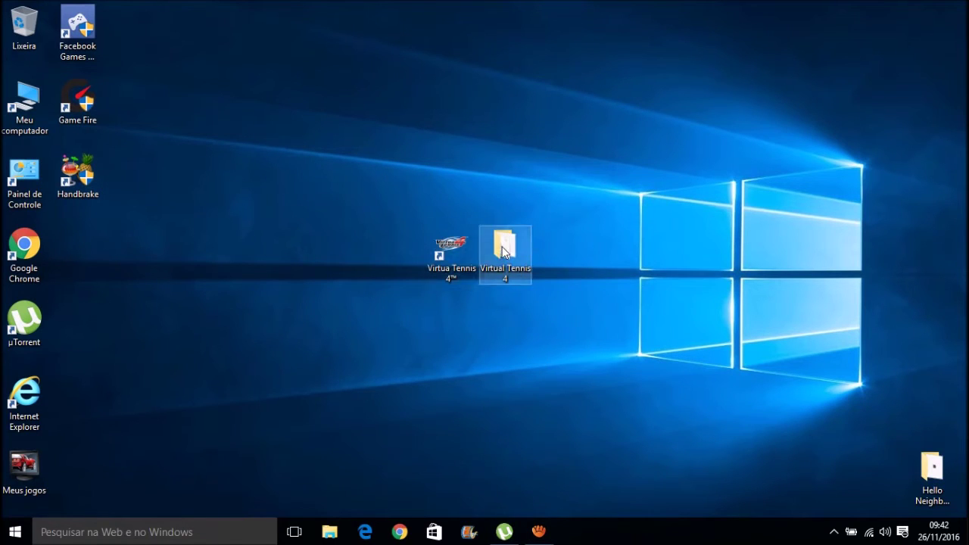
click(483, 280)
drag(627, 340, 390, 176)
click(511, 346)
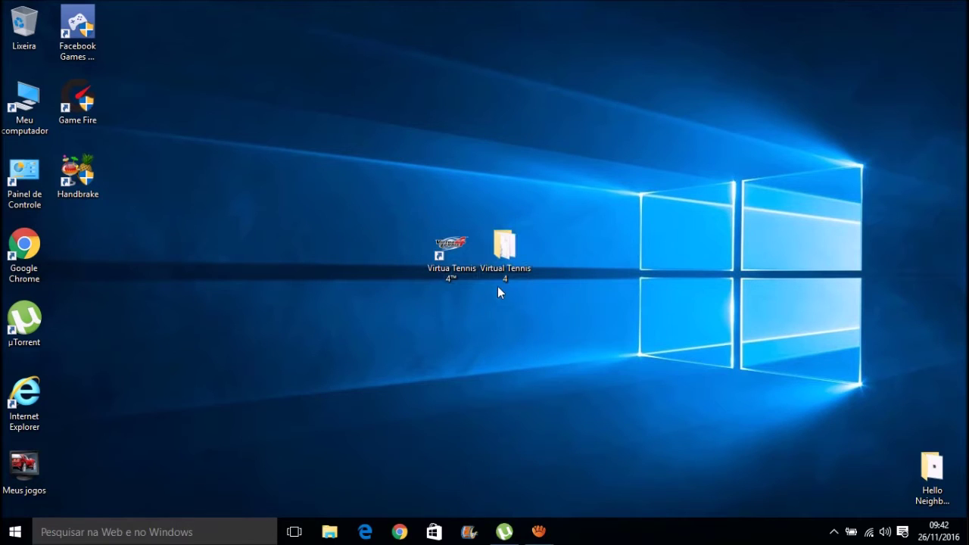
click(503, 261)
click(575, 388)
Open the Virtual Tennis 4 folder on the desktop and look over its installation files.
click(523, 269)
double_click(518, 253)
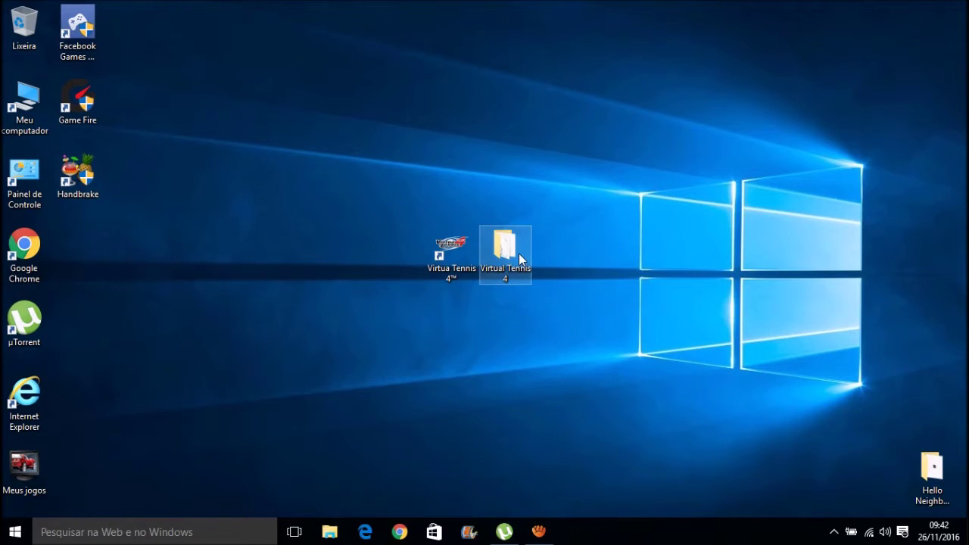
drag(434, 422, 273, 154)
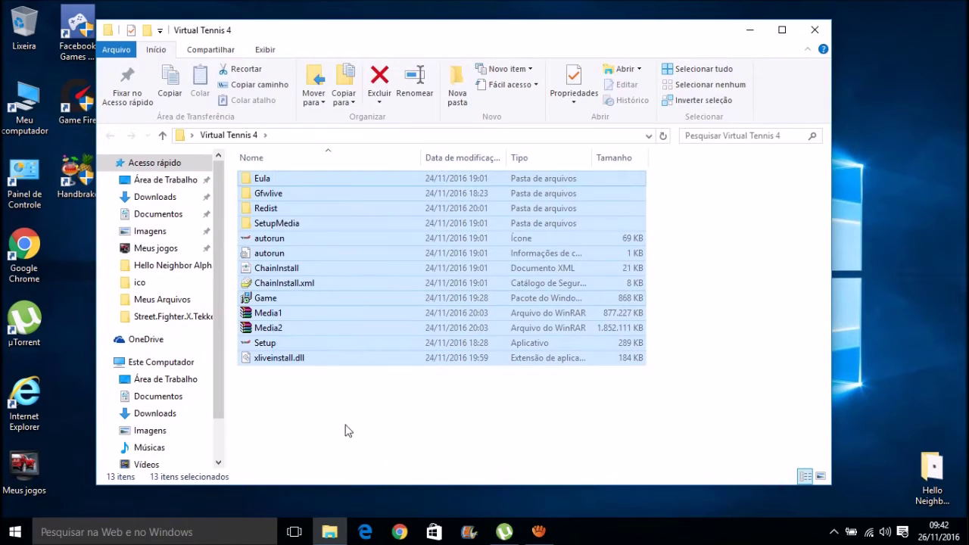
drag(350, 447, 333, 172)
click(342, 309)
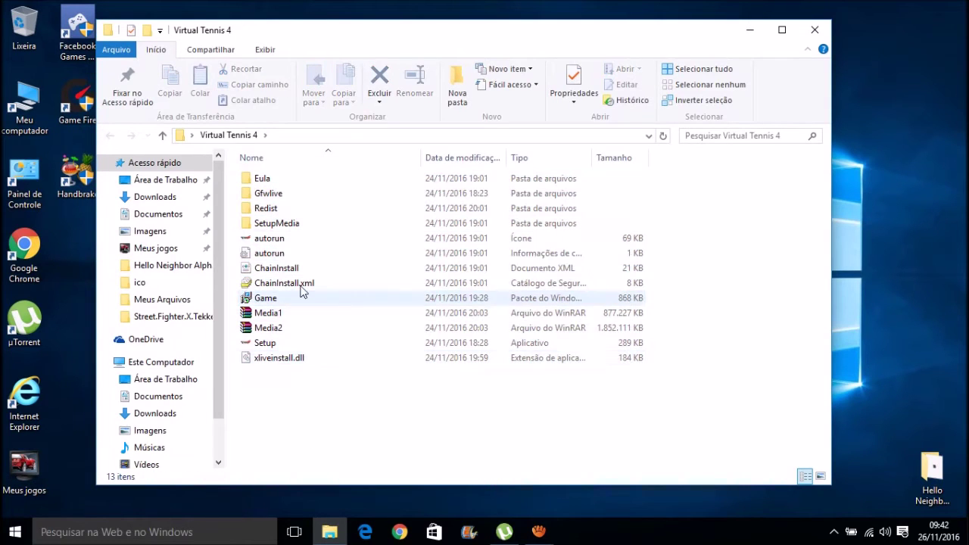
click(309, 239)
click(328, 488)
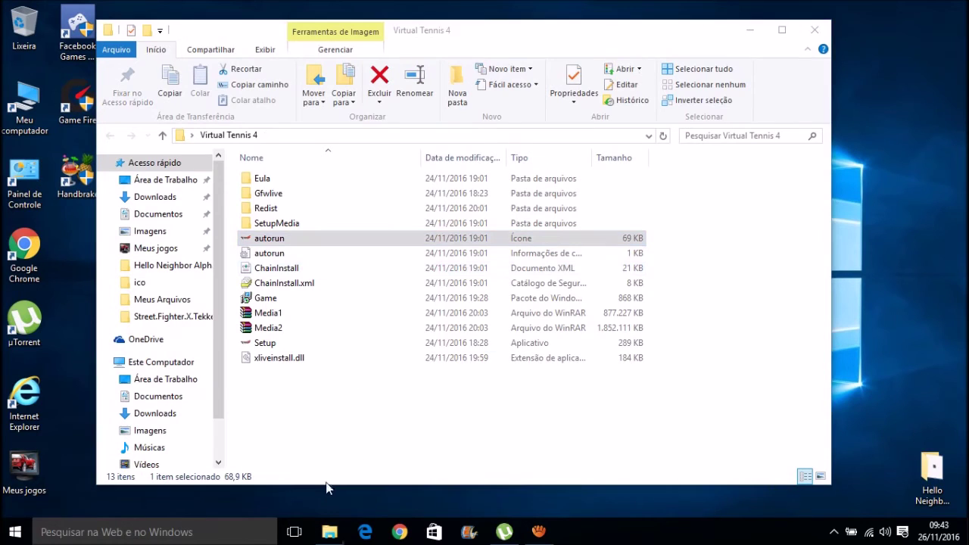
Run the Setup application as administrator and exit the Virtua Tennis 4 installer.
click(298, 345)
right_click(298, 345)
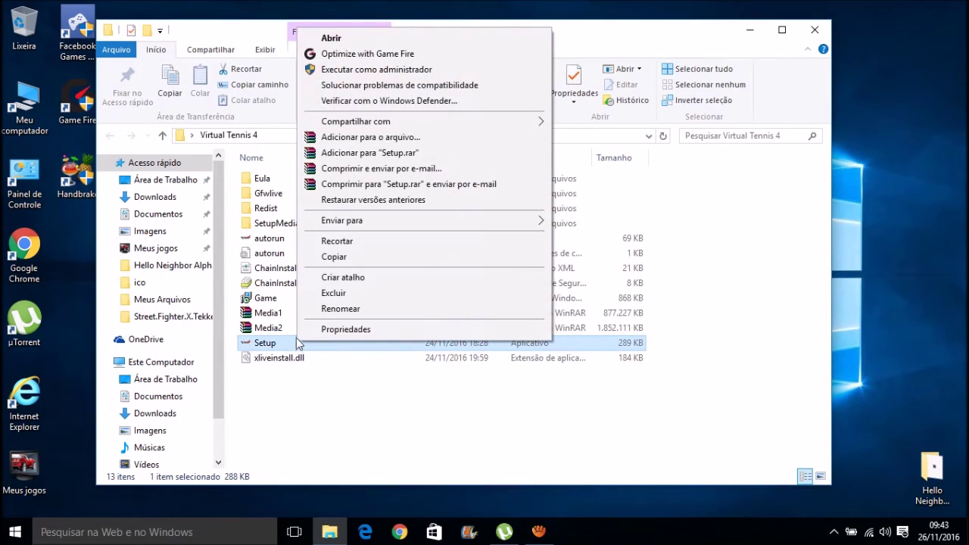
click(392, 73)
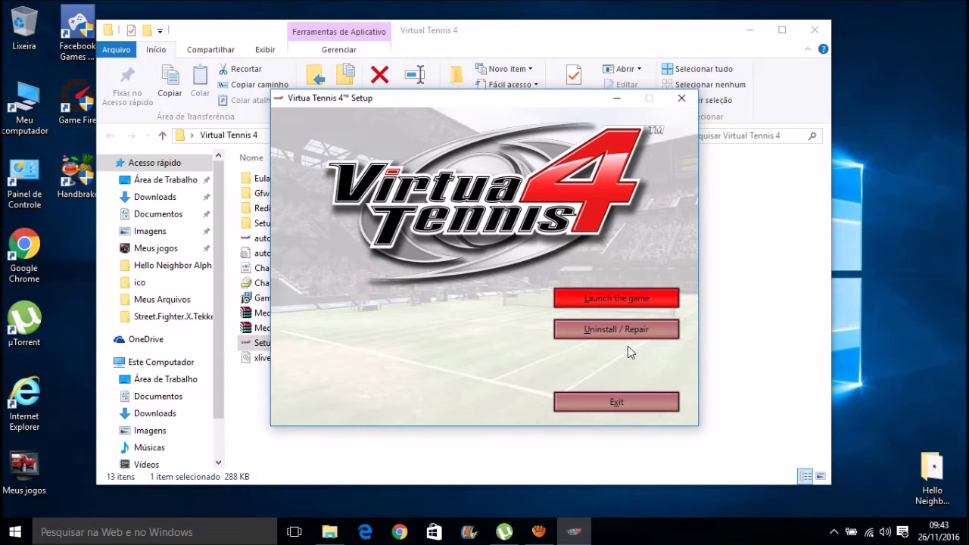
click(628, 401)
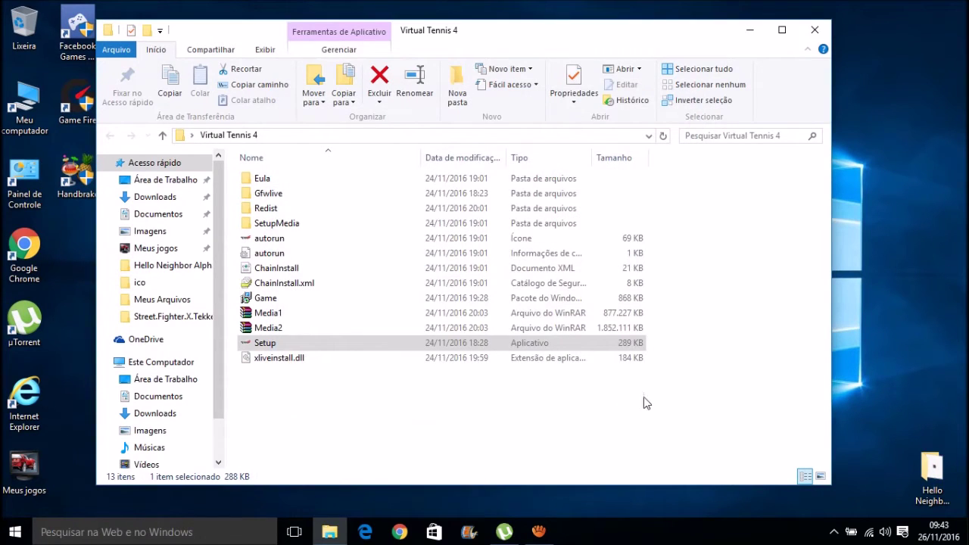
Close the Virtual Tennis 4 folder and move the Virtua Tennis 4 shortcut further away from the folder icon.
drag(705, 407, 320, 170)
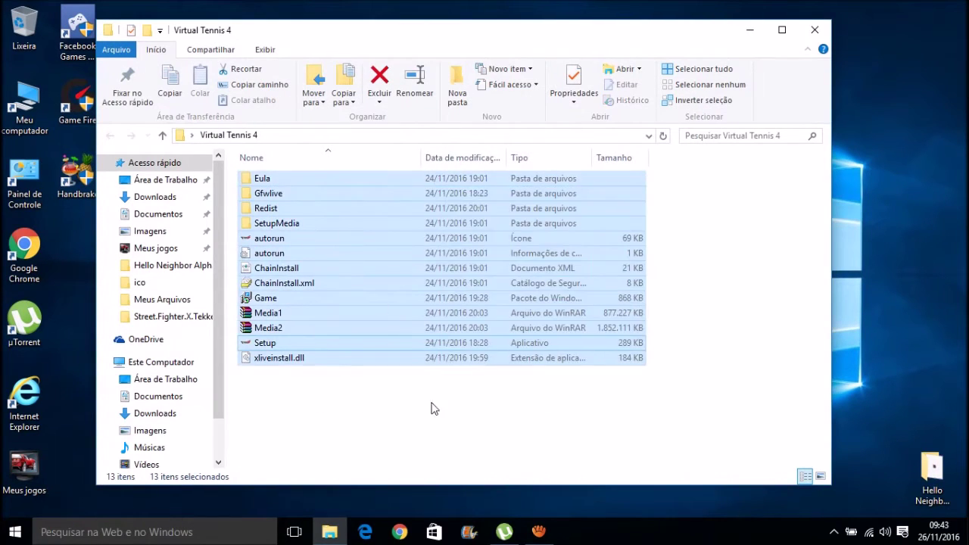
click(442, 413)
click(815, 30)
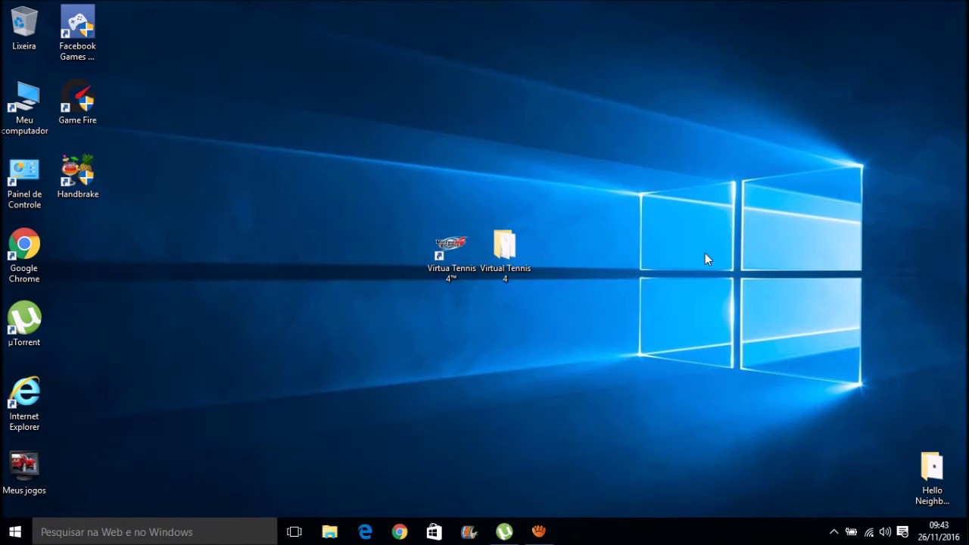
drag(451, 250, 406, 217)
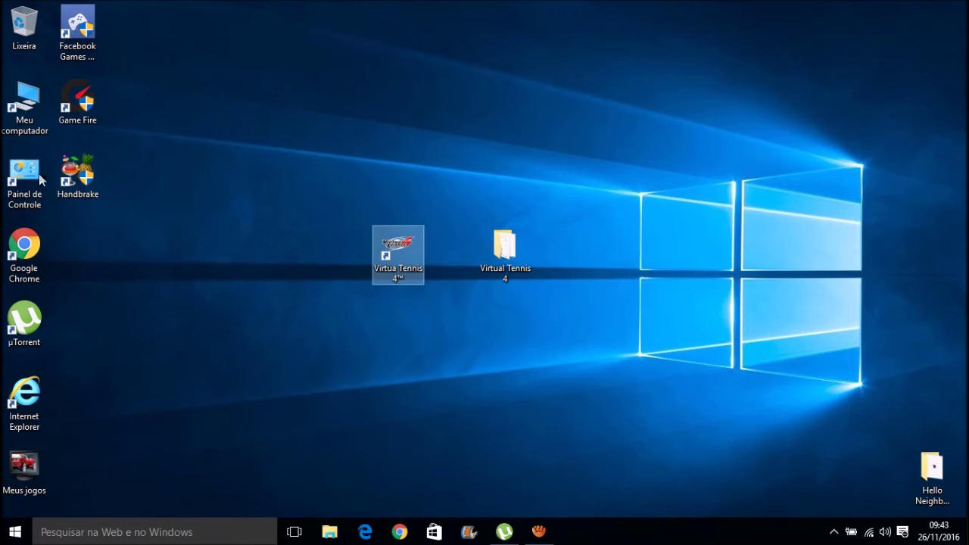
Open the Games Instalados folder inside Arquivos de Programas (x86) on drive C.
click(25, 106)
key(Return)
double_click(355, 289)
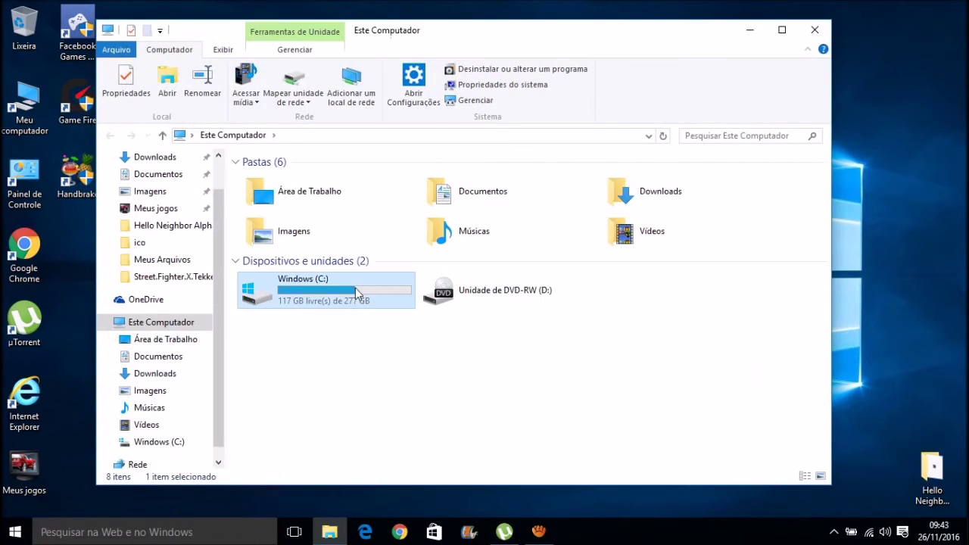
double_click(306, 193)
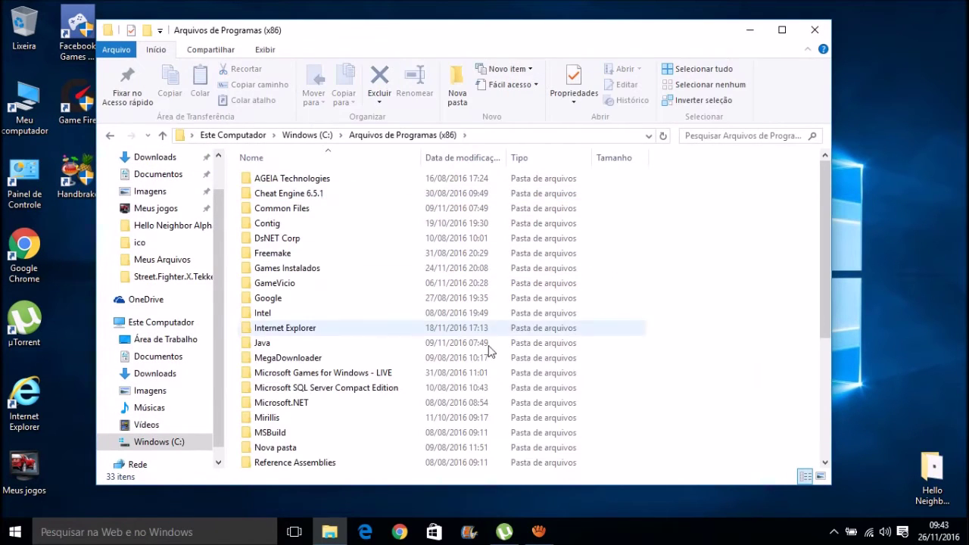
drag(719, 430, 310, 215)
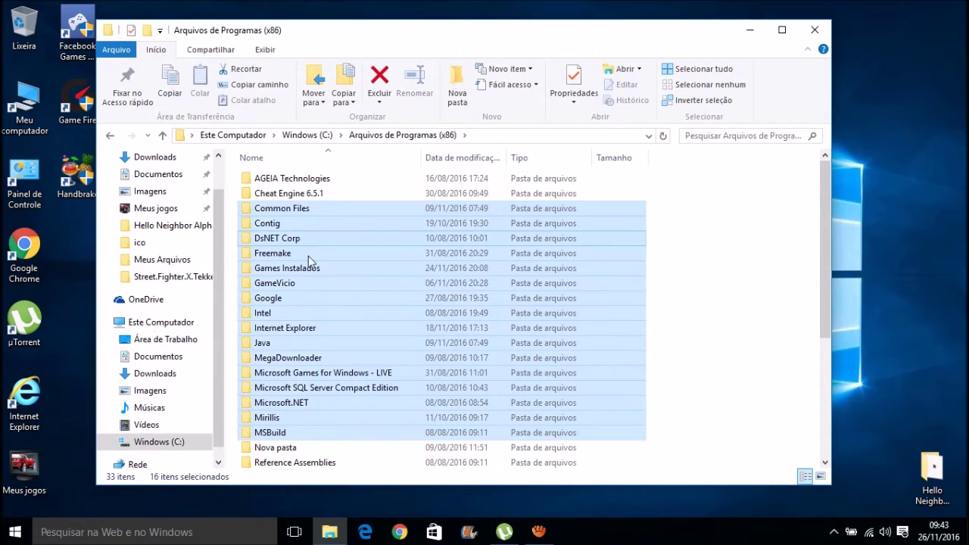
click(303, 331)
double_click(304, 270)
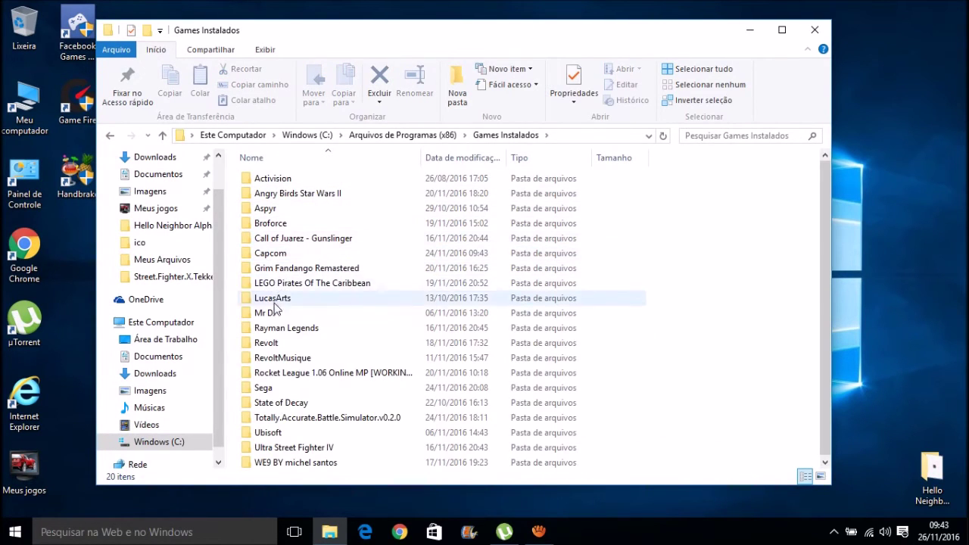
Open the Virtua Tennis 4 game folder inside the Sega folder.
scroll(281, 351, down, 1)
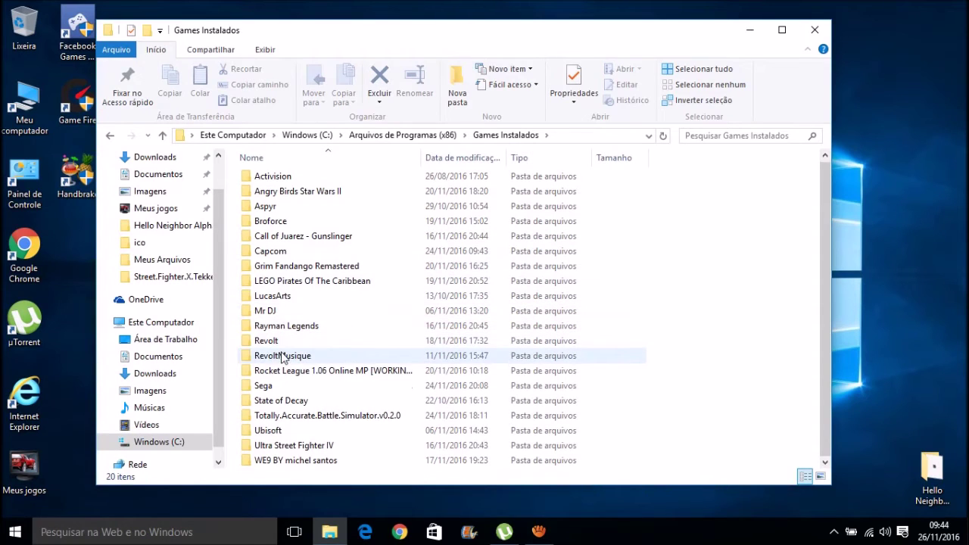
click(269, 389)
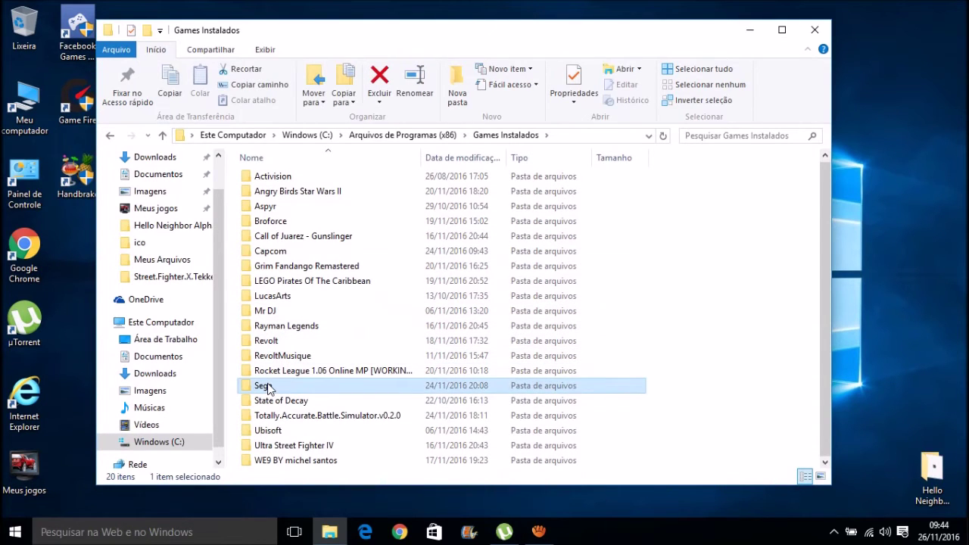
double_click(269, 389)
double_click(324, 180)
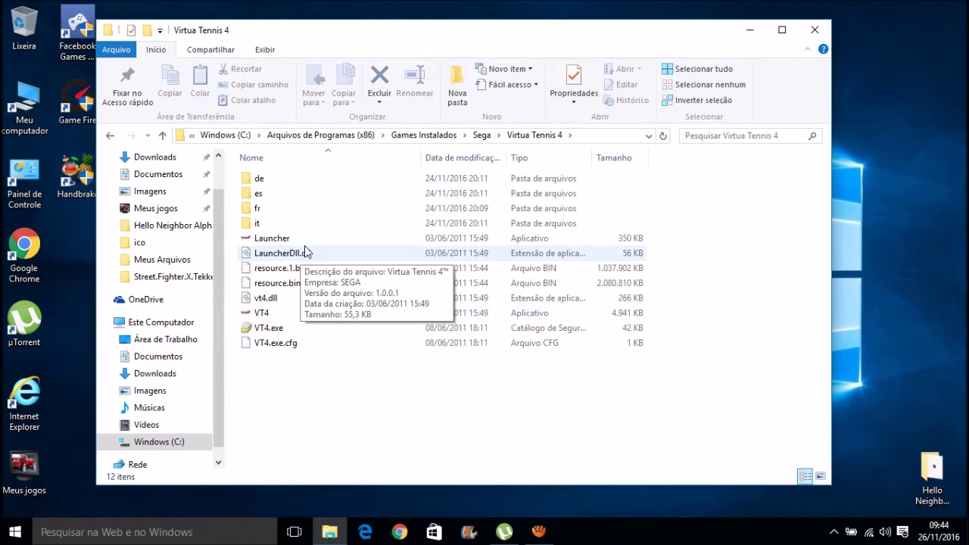
View the send-to destinations for the Launcher application and close the game folder.
right_click(305, 241)
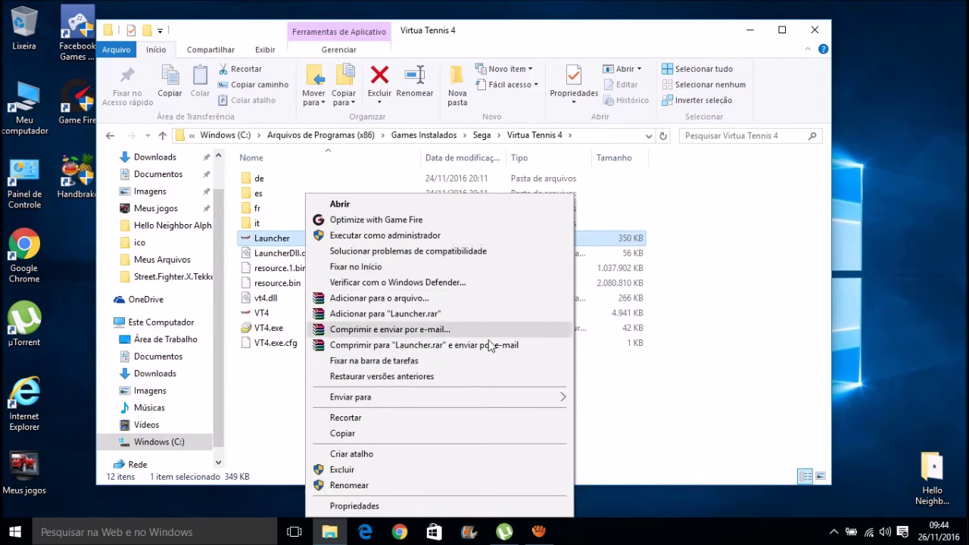
mouse_move(476, 395)
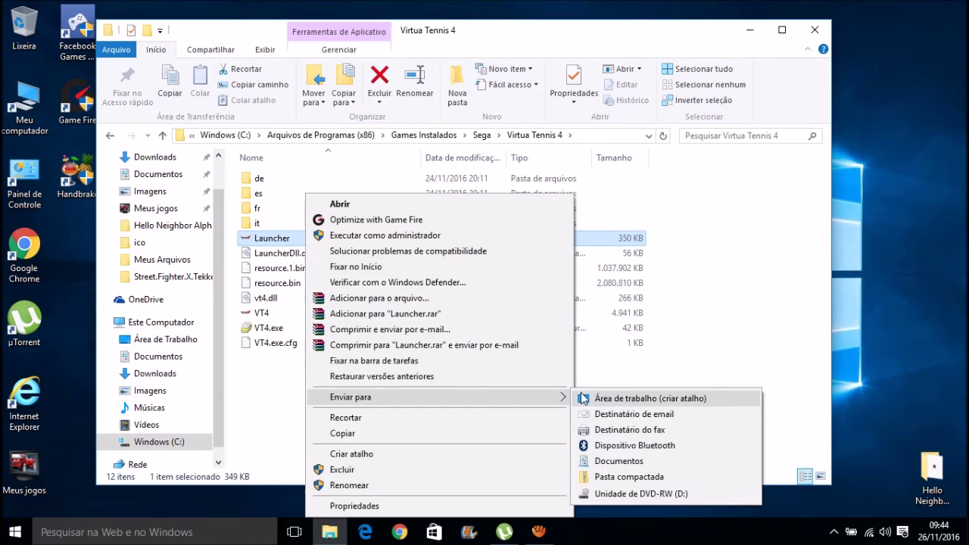
click(814, 30)
Set the Virtua Tennis 4 desktop shortcut to always run as administrator and apply the change.
right_click(397, 247)
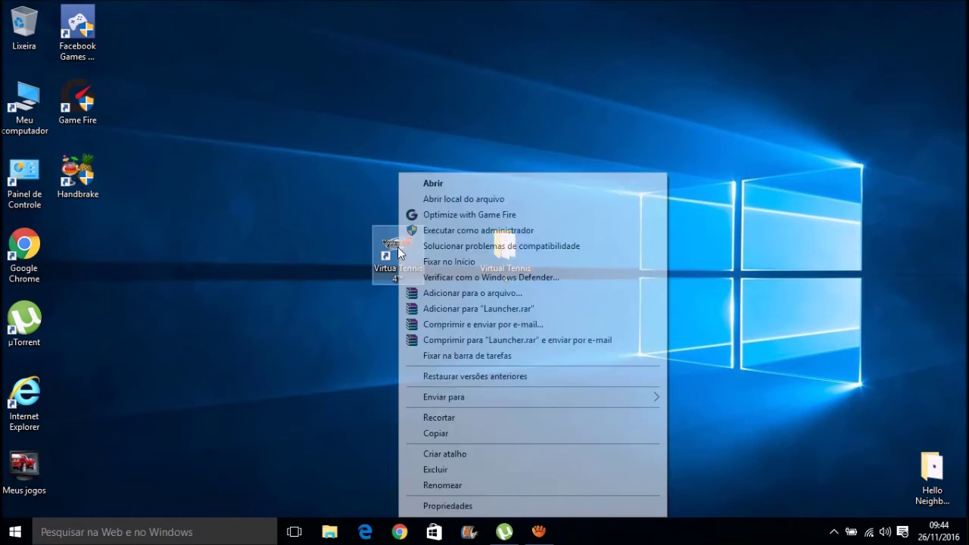
click(437, 506)
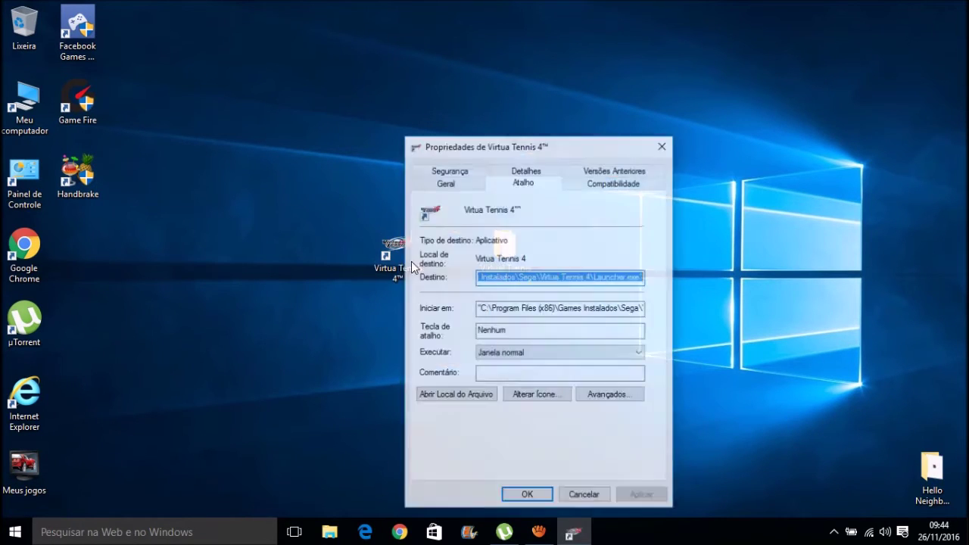
click(633, 188)
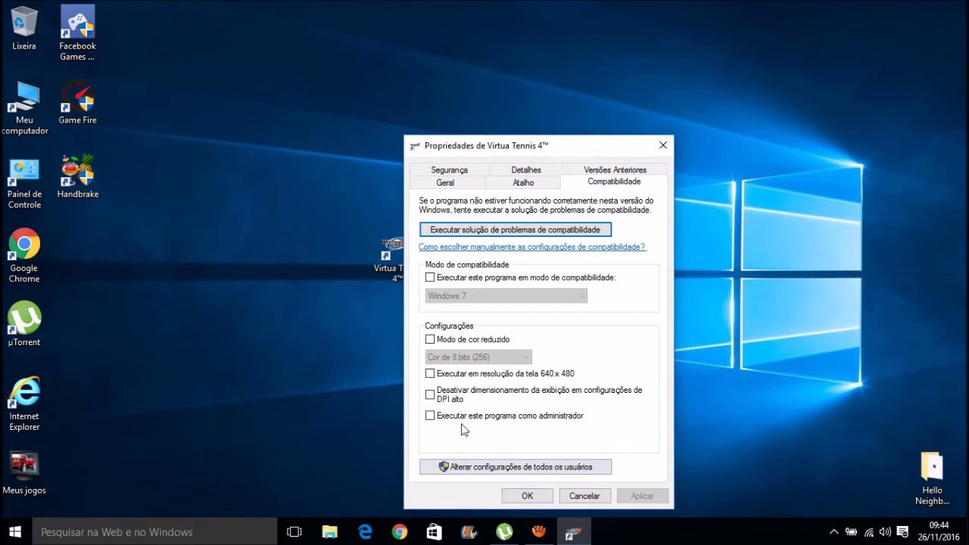
click(538, 422)
click(642, 496)
click(527, 496)
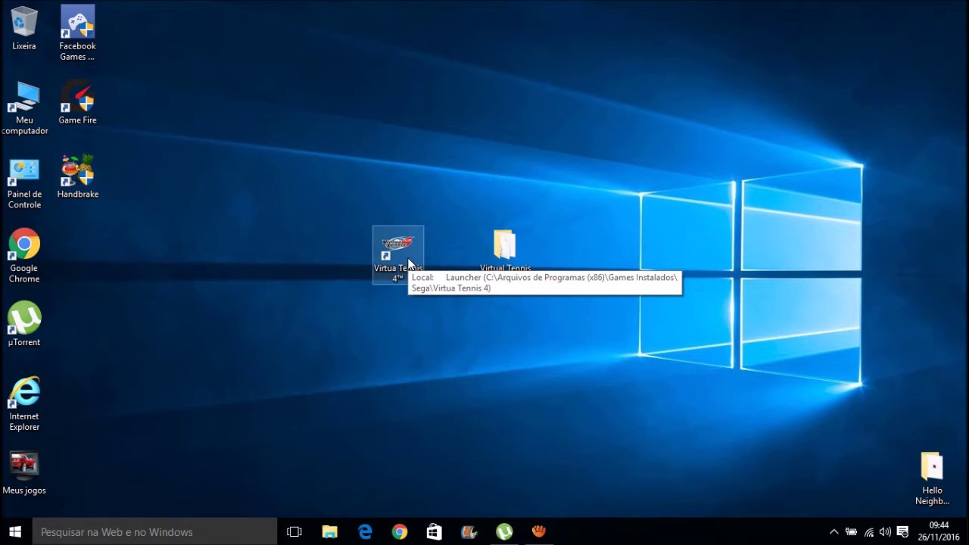
Launch Virtua Tennis 4 from its shortcut and review the graphics device, resolution, anti-aliasing and shader model options.
double_click(422, 270)
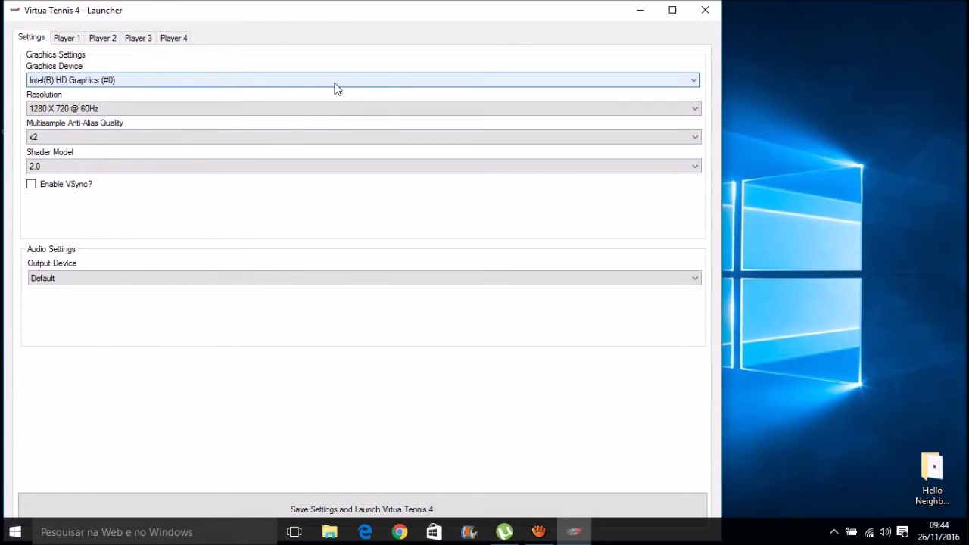
click(232, 84)
click(232, 92)
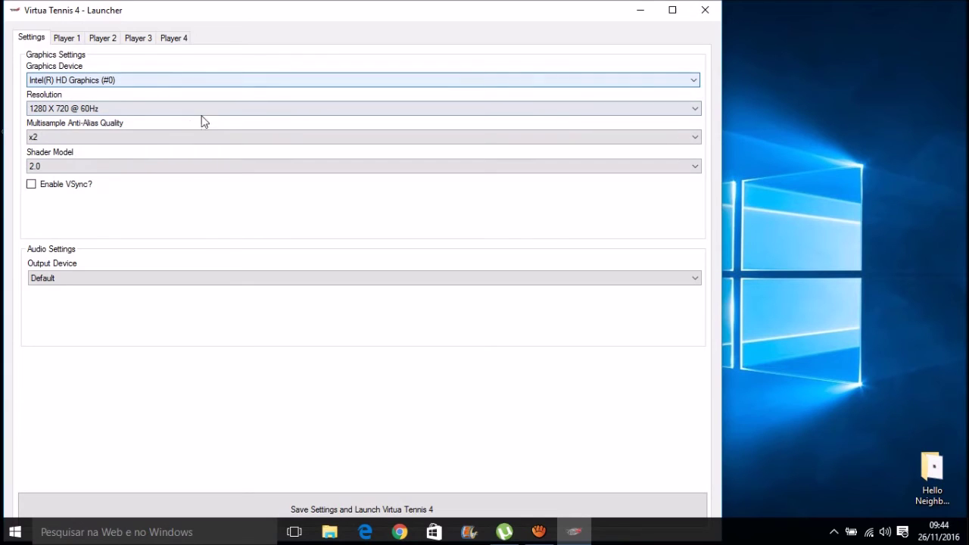
click(166, 114)
click(166, 114)
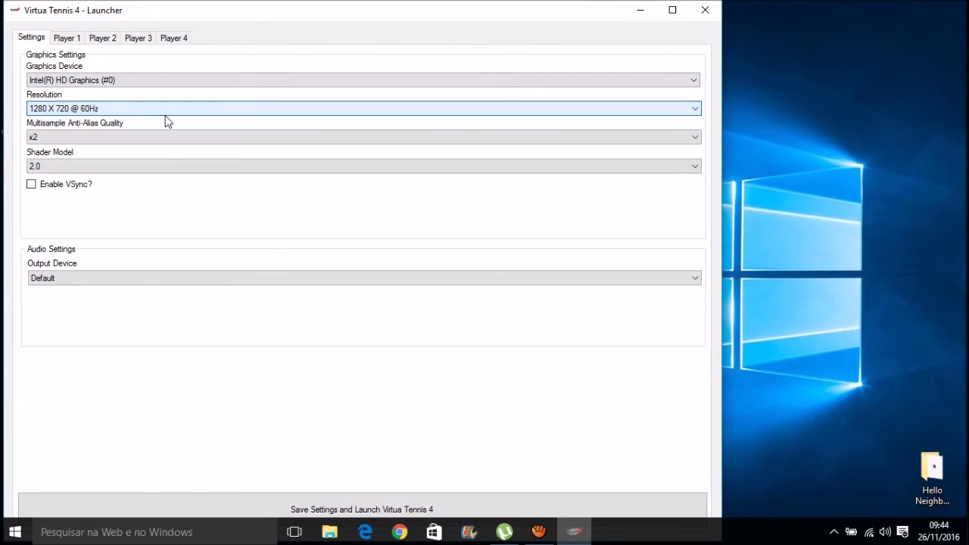
click(160, 140)
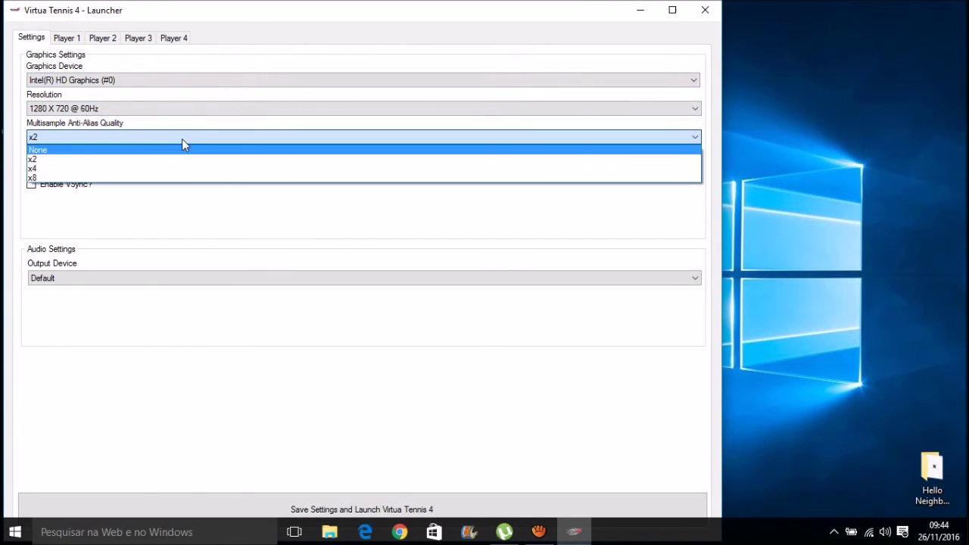
click(150, 136)
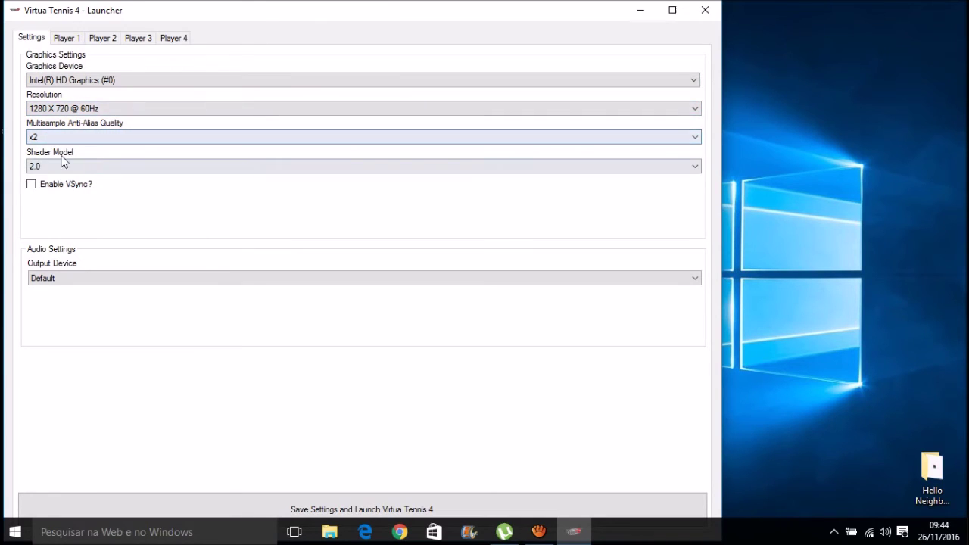
click(167, 168)
click(173, 175)
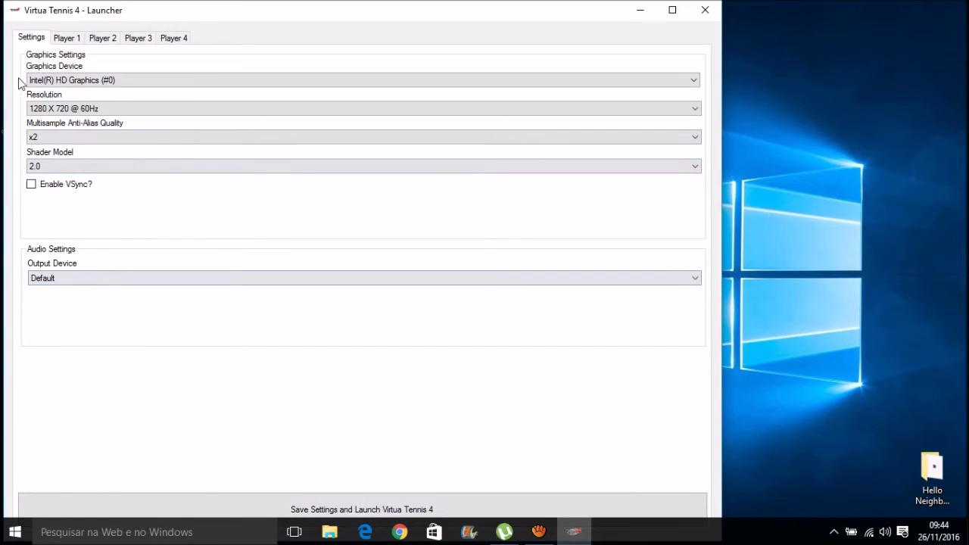
Review the controller settings for Players 1, 3 and 4 and view the additional controller options for Player 1.
click(63, 39)
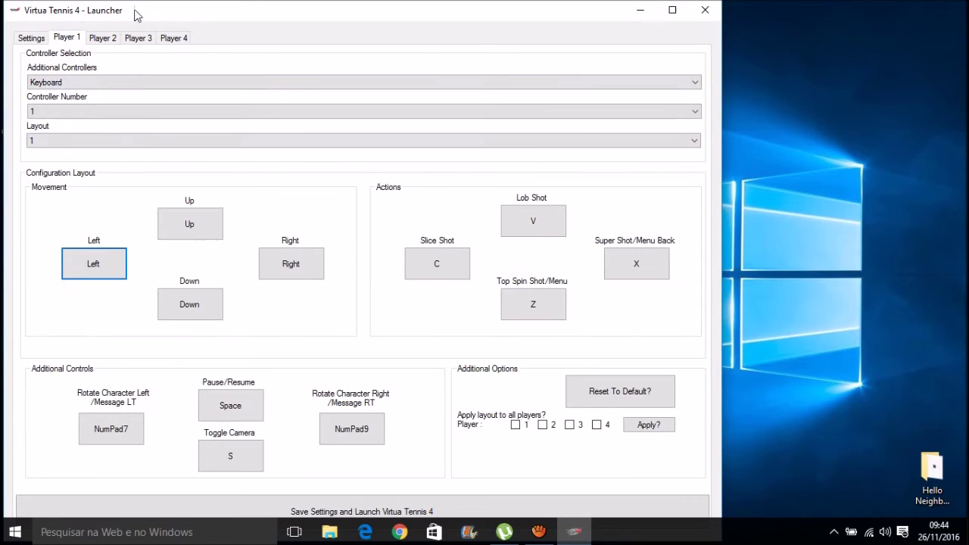
click(144, 39)
click(179, 37)
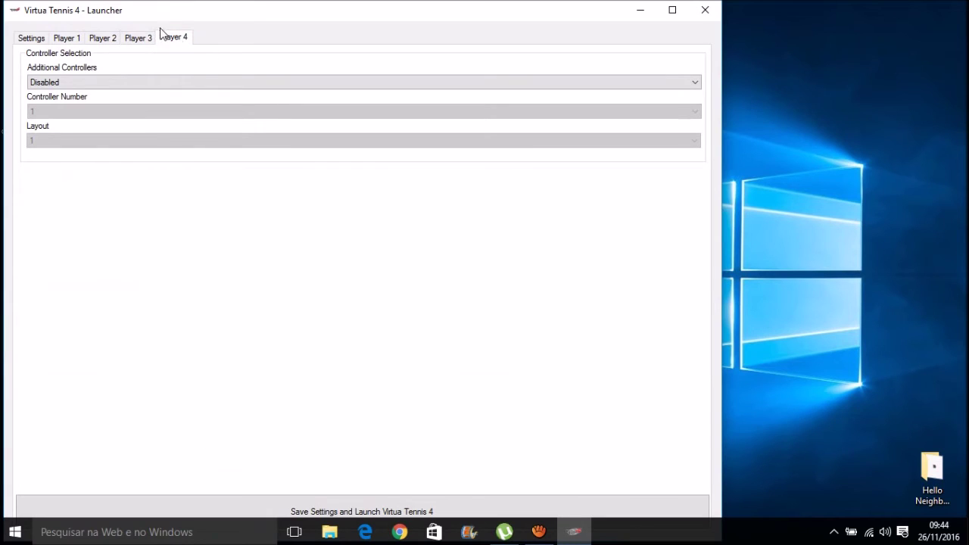
click(68, 37)
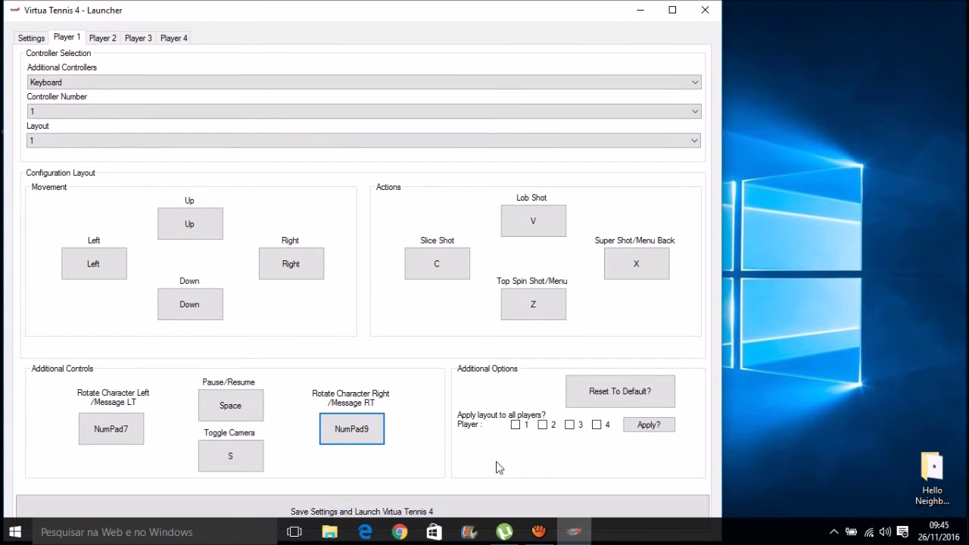
click(93, 82)
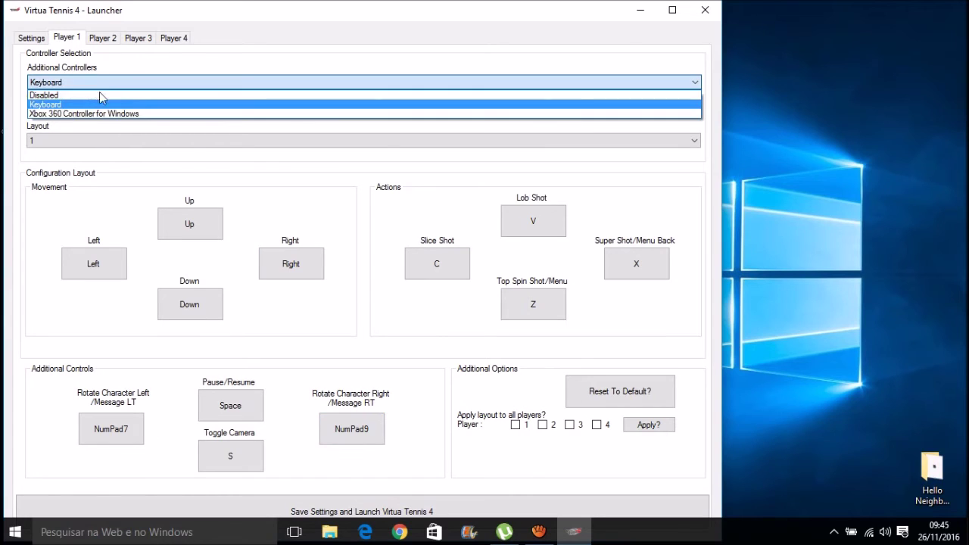
click(385, 83)
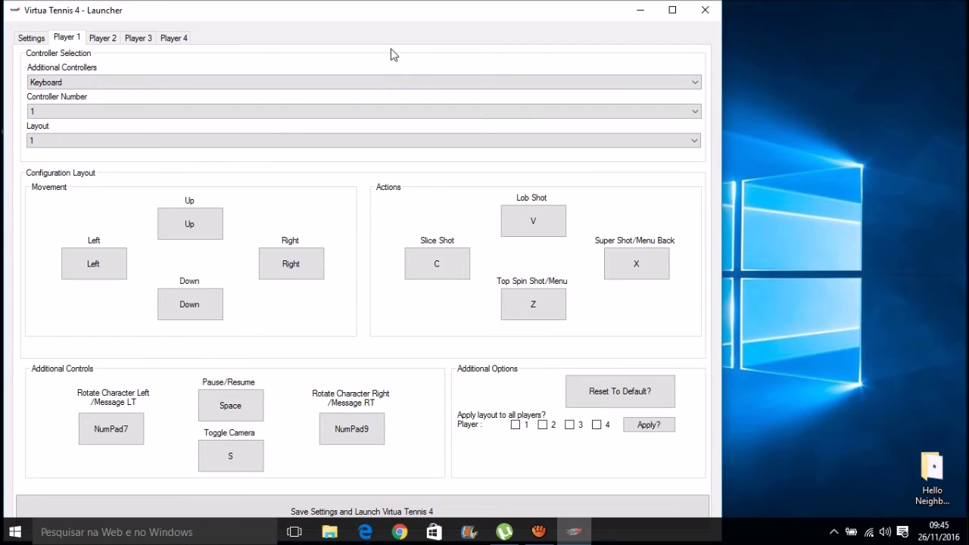
click(538, 532)
click(686, 82)
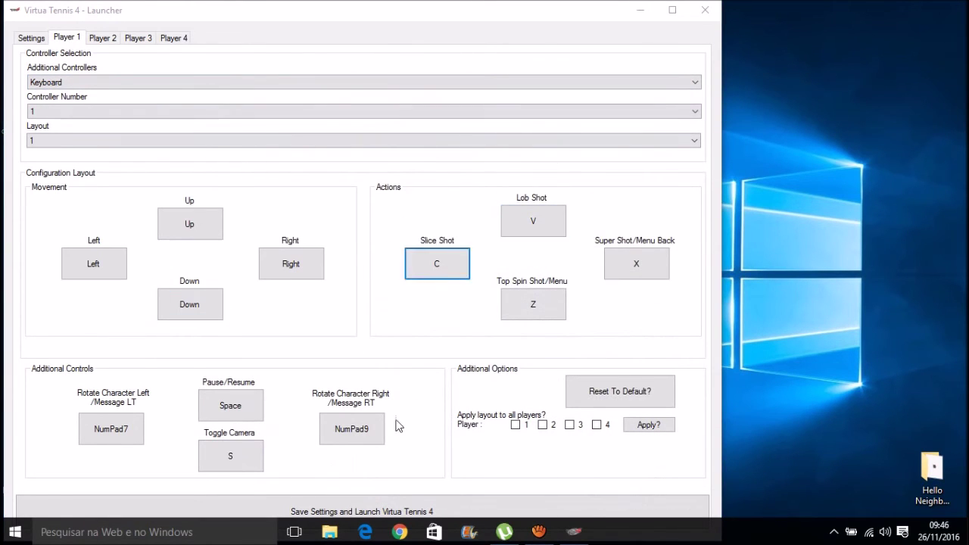
click(449, 447)
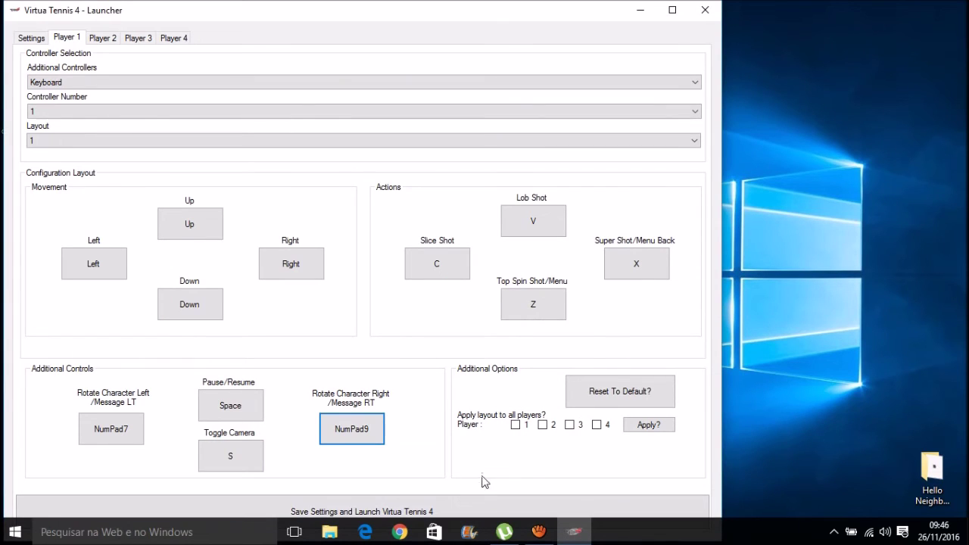
Reload the Player 1 settings and check again which additional controllers can be chosen.
click(41, 38)
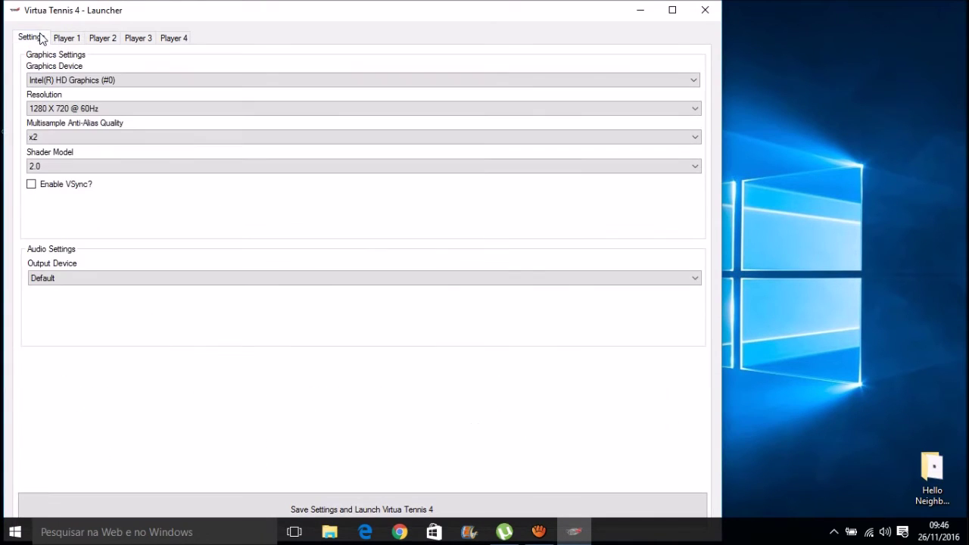
click(65, 37)
click(67, 81)
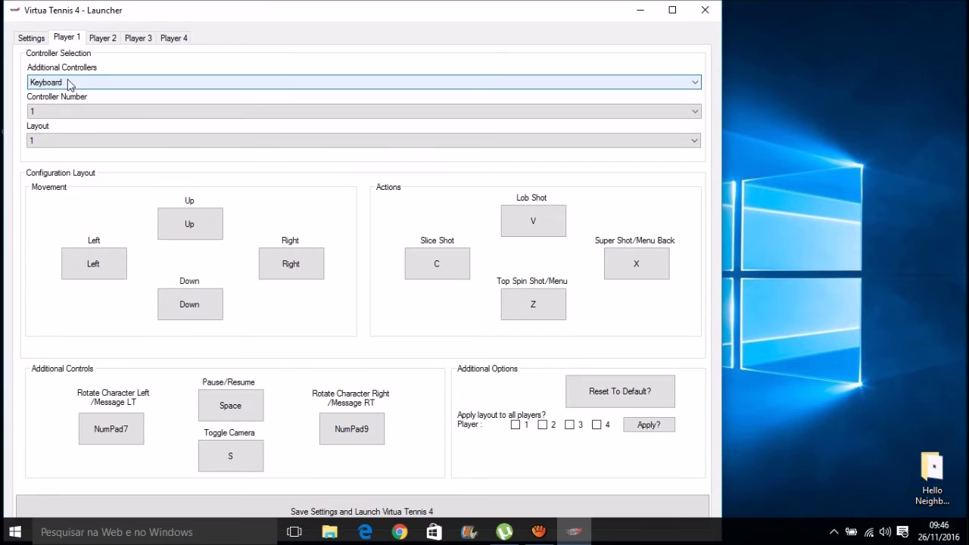
click(69, 83)
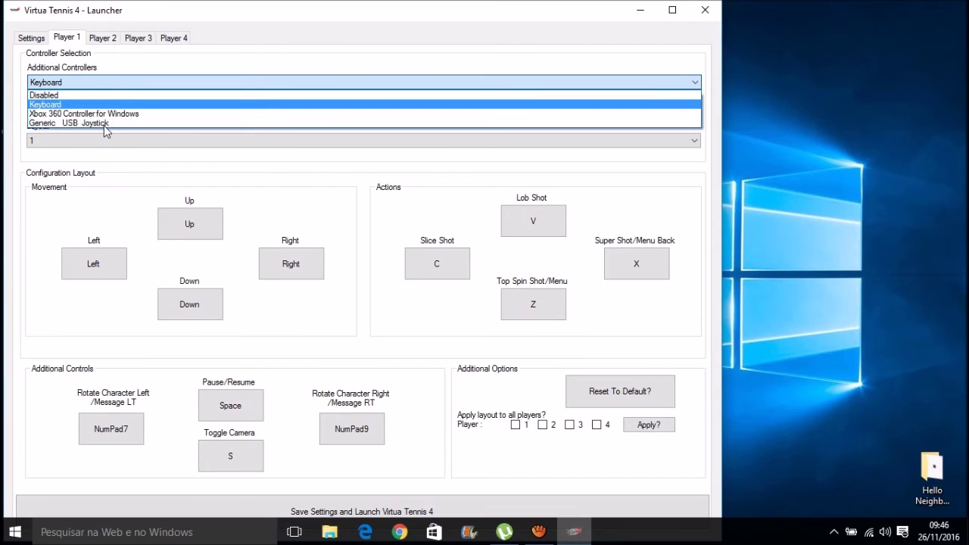
key(Escape)
click(539, 230)
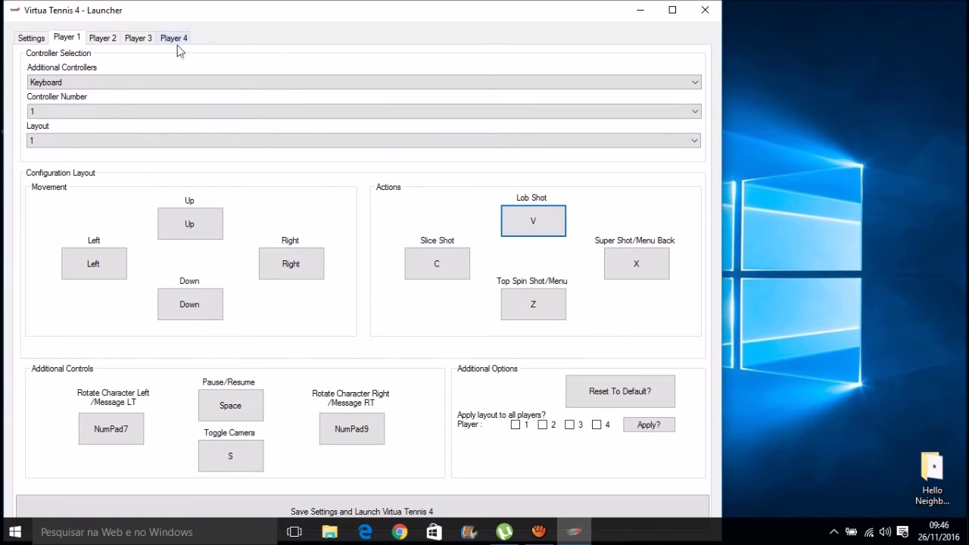
Set Player 1's additional controller to Generic USB Joystick.
click(37, 38)
click(77, 37)
key(Right)
key(Down)
key(Up)
click(59, 85)
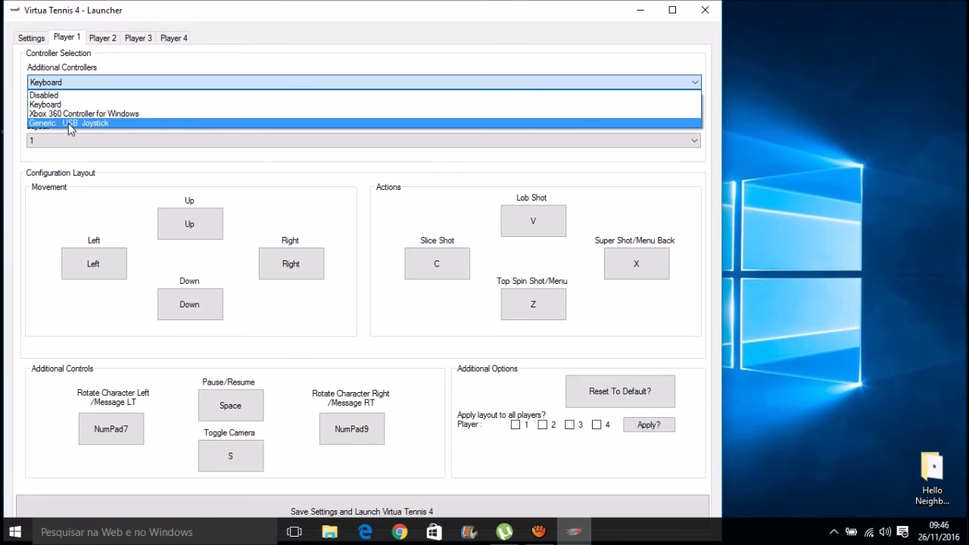
click(69, 128)
click(79, 81)
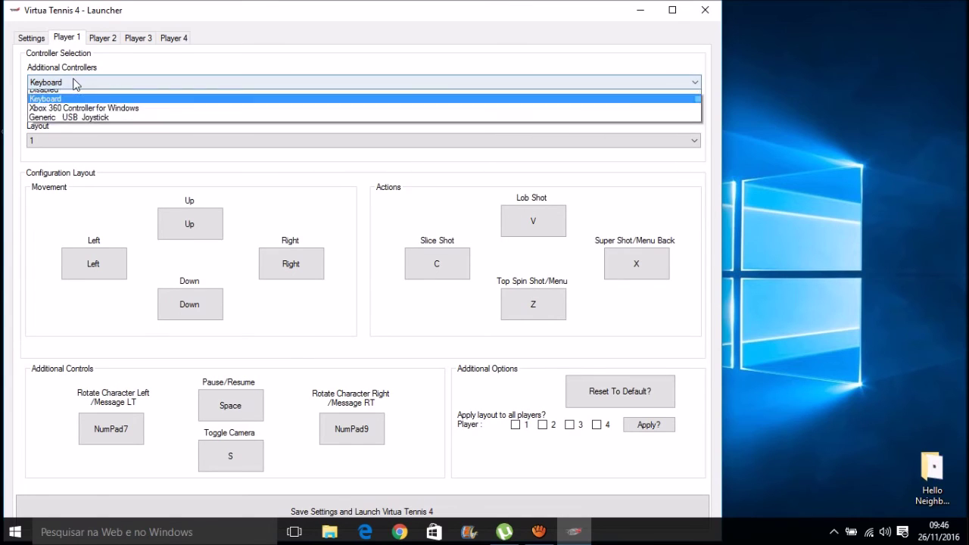
click(73, 124)
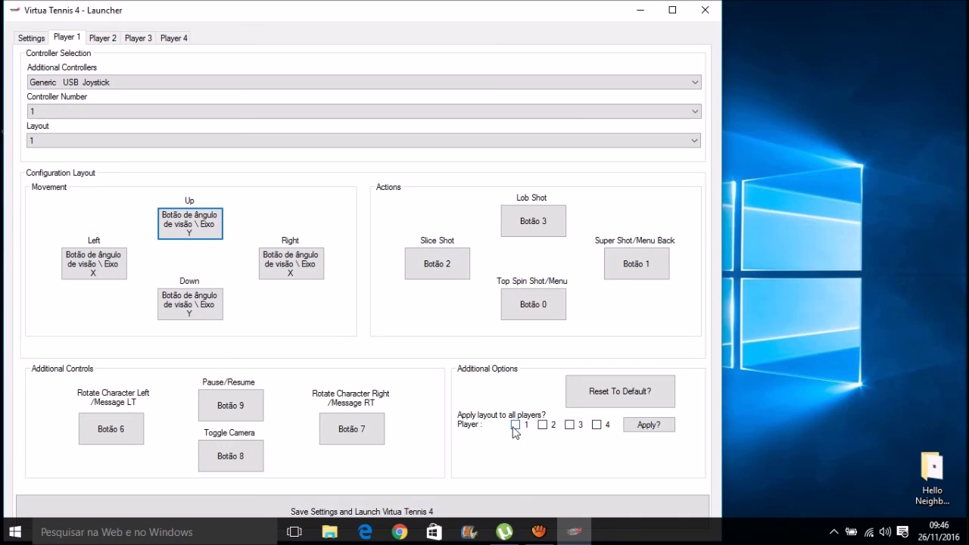
Apply the joystick layout to Player 1 and return to the graphics and audio settings.
click(514, 425)
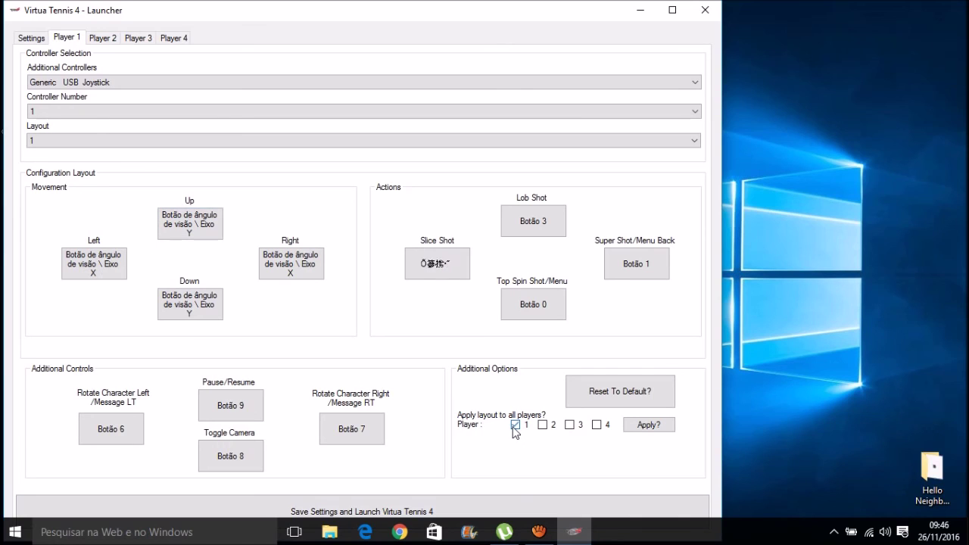
click(659, 426)
click(227, 401)
click(17, 39)
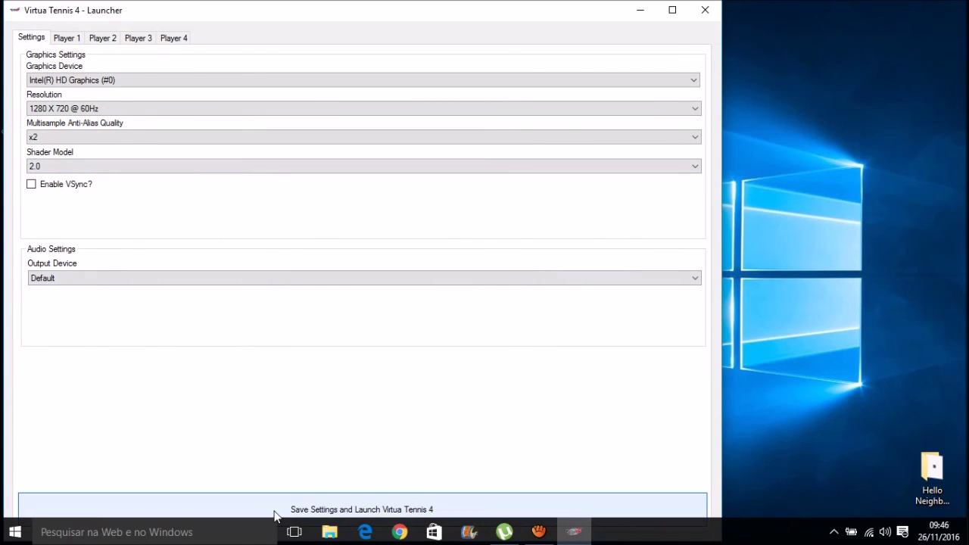
Close the Virtua Tennis 4 launcher and return to the desktop with no icons selected.
click(702, 12)
right_click(696, 150)
click(742, 190)
drag(608, 348, 305, 173)
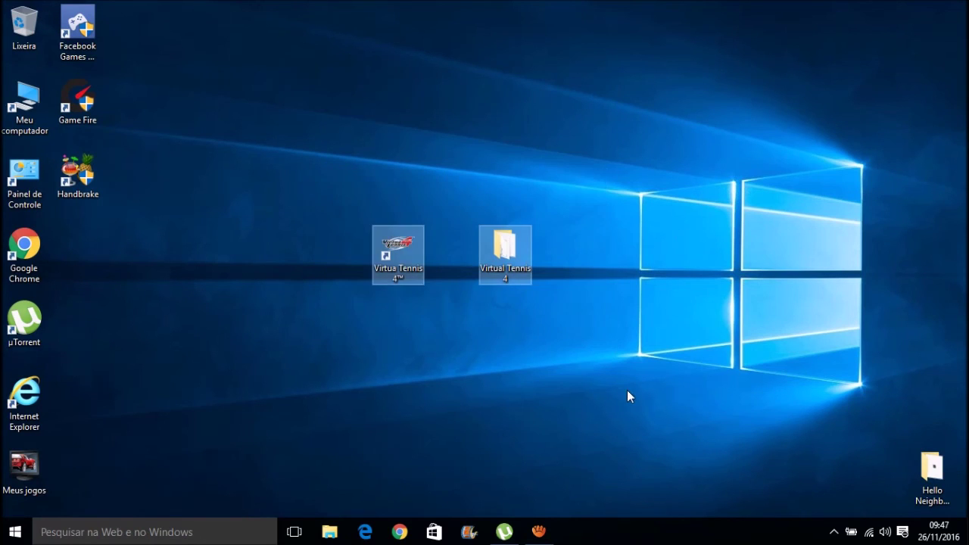
click(588, 331)
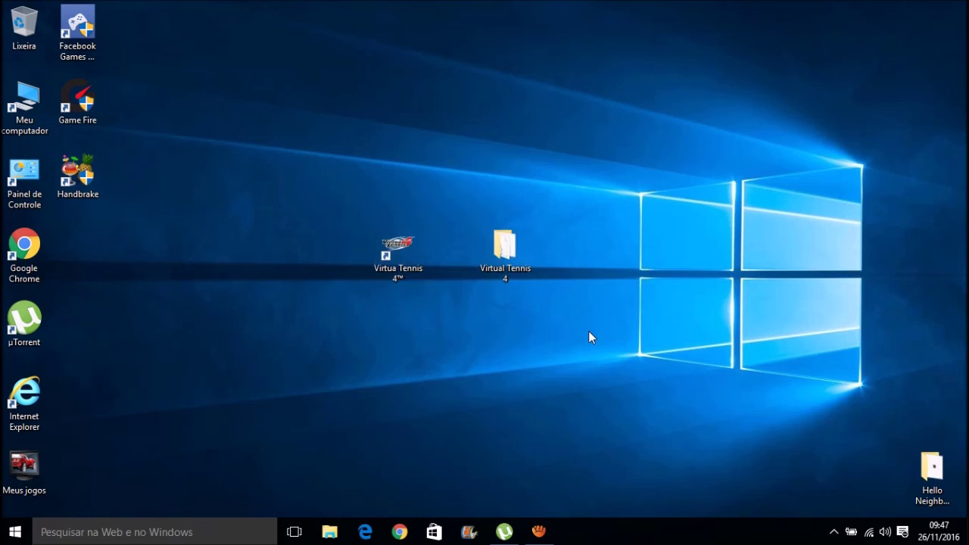